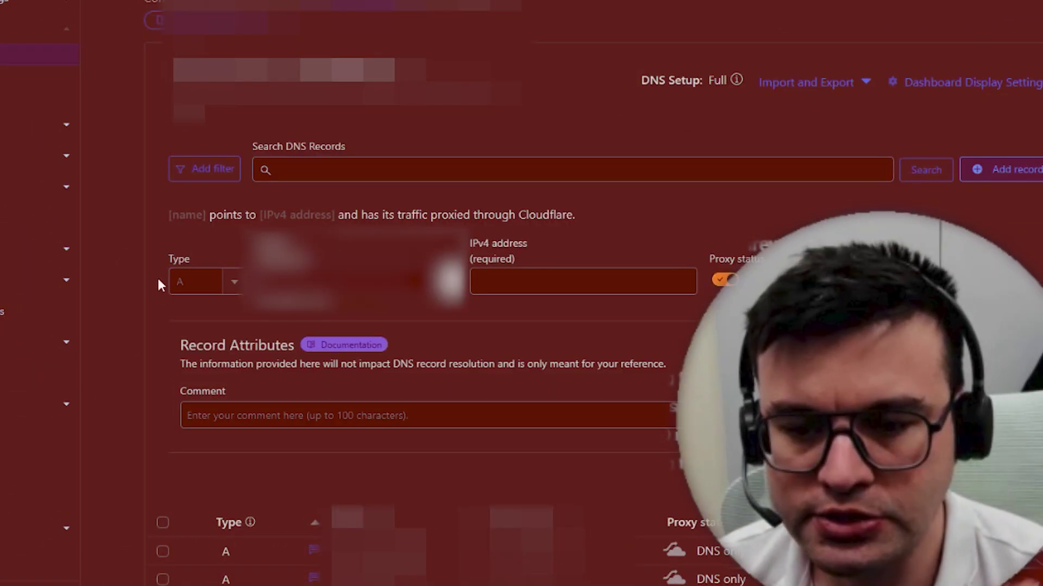
- Review the DNS record types in the Add record form, keeping type A
left_click(200, 282)
left_click(188, 318)
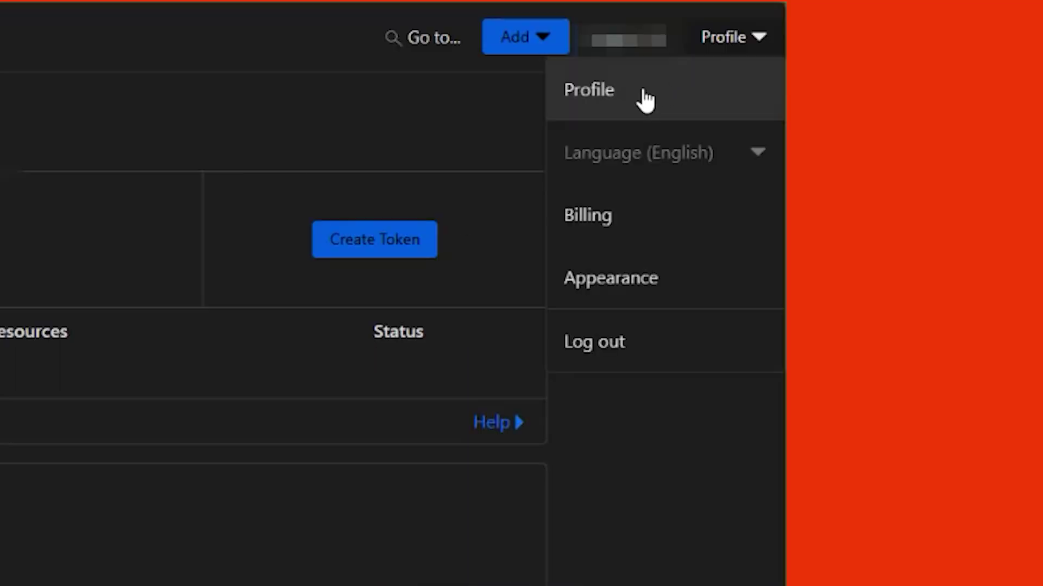
- From My Profile's API Tokens page, start creating a new API token
left_click(856, 39)
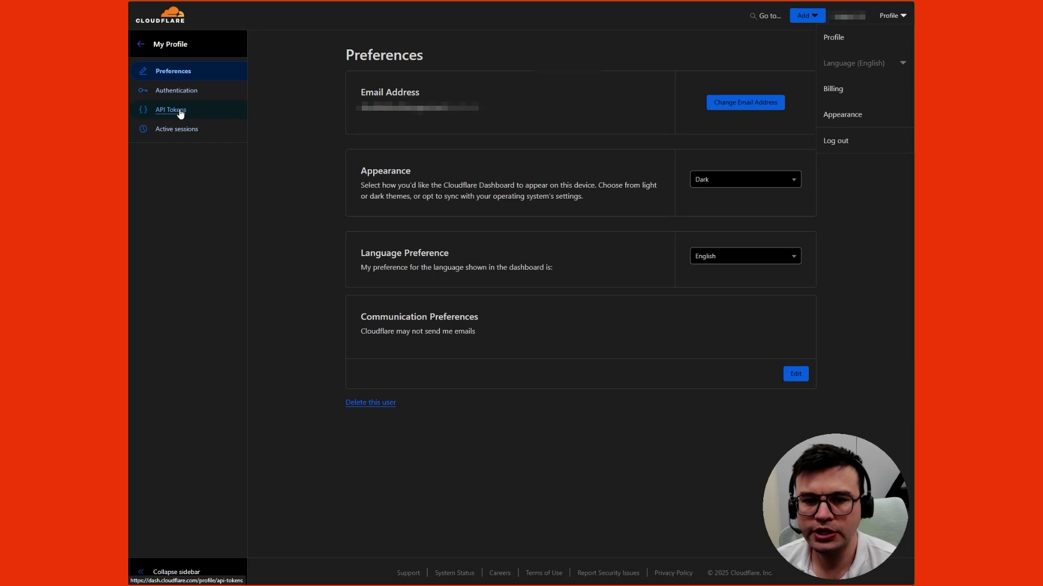
left_click(180, 112)
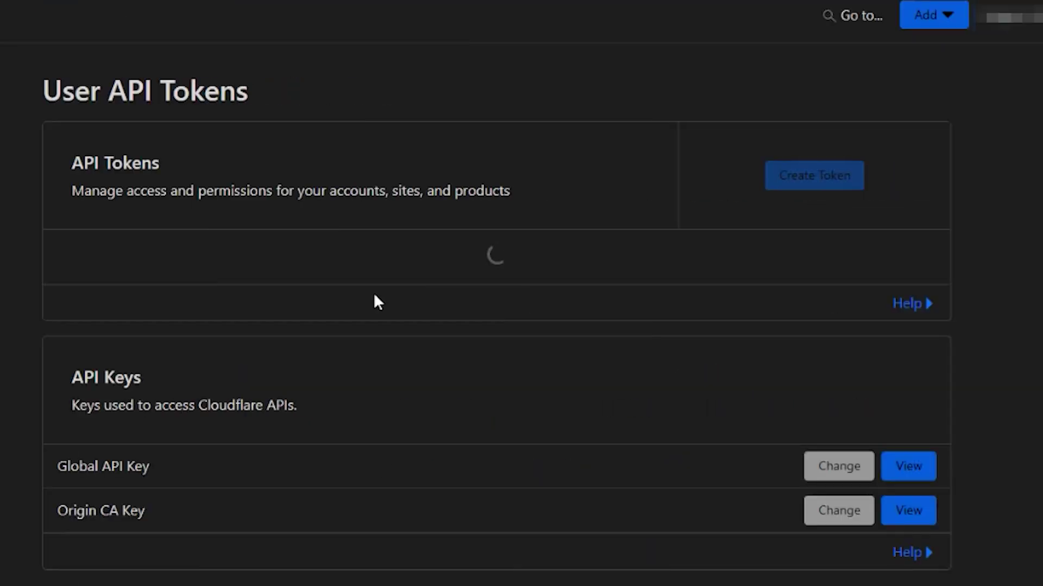
left_click(791, 183)
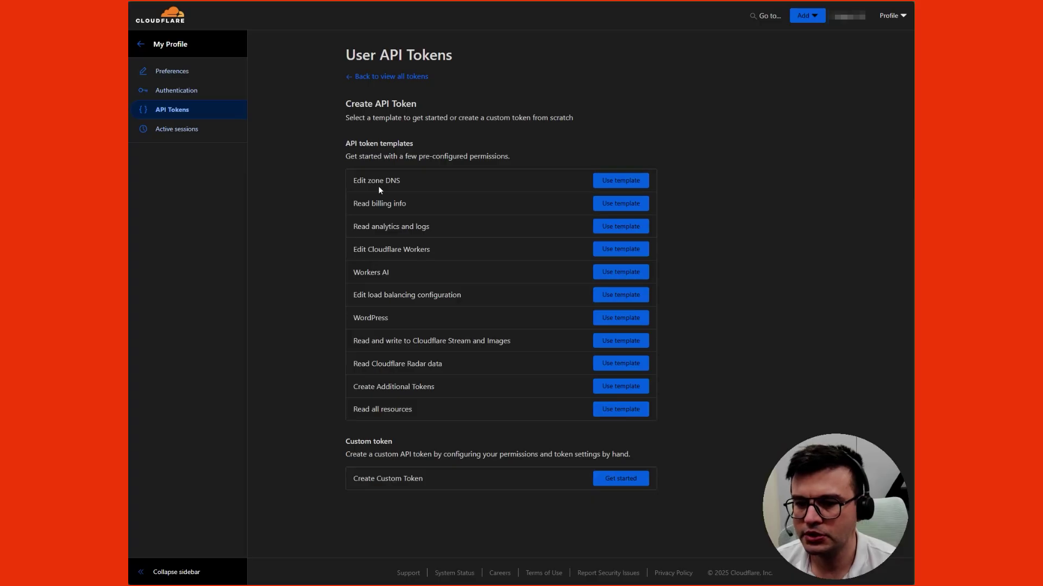
- Use the Edit zone DNS template scoped to the pasted domain's zone and continue to the summary
left_click(622, 182)
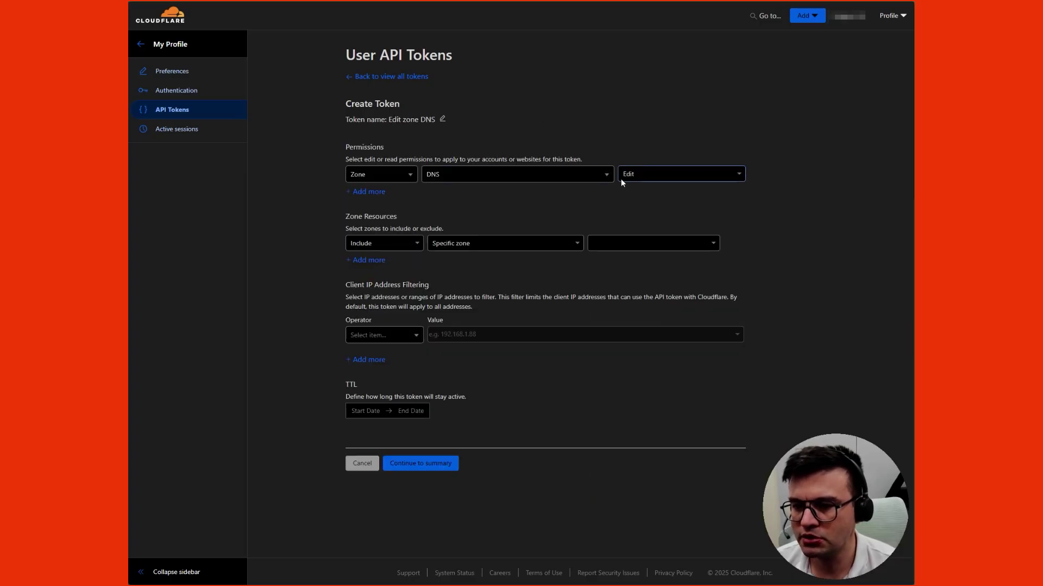
left_click(609, 243)
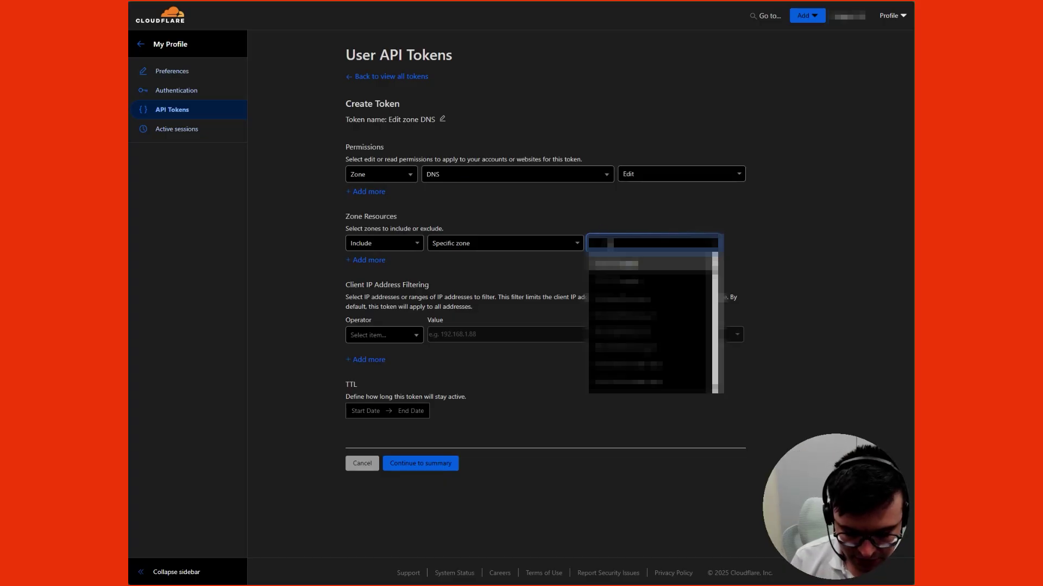
key("ctrl+v")
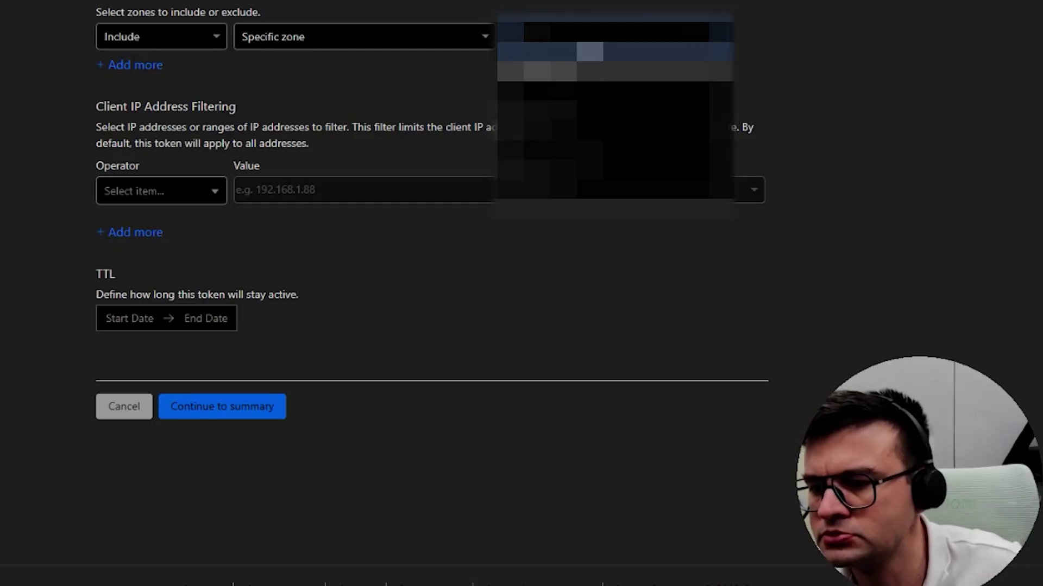
left_click(785, 84)
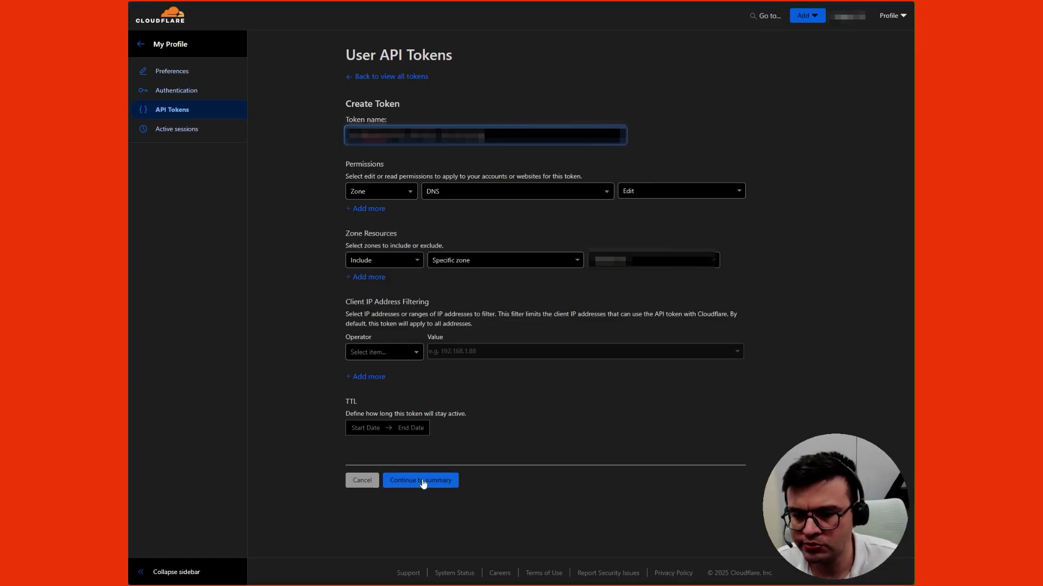
left_click(421, 480)
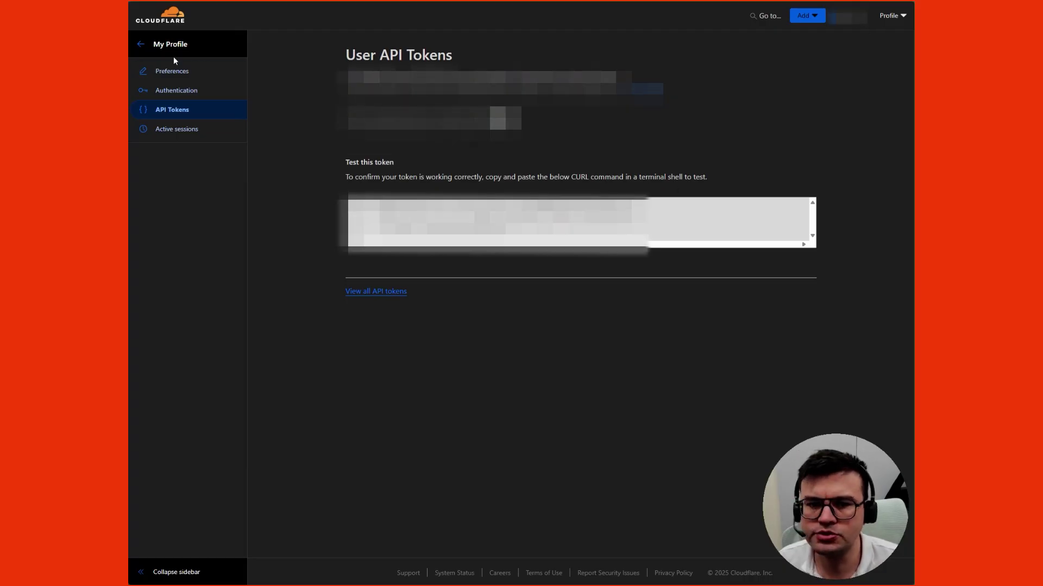
- Return to the Cloudflare accounts overview after the token is created
left_click(158, 20)
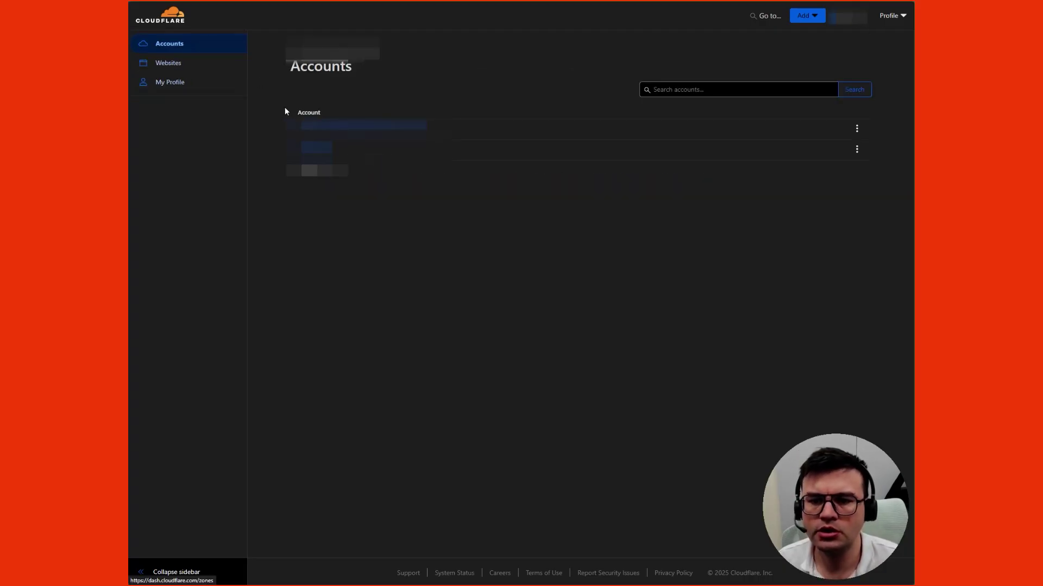
- Navigate into the asygma.tech domain and its DNS records page
left_click(319, 152)
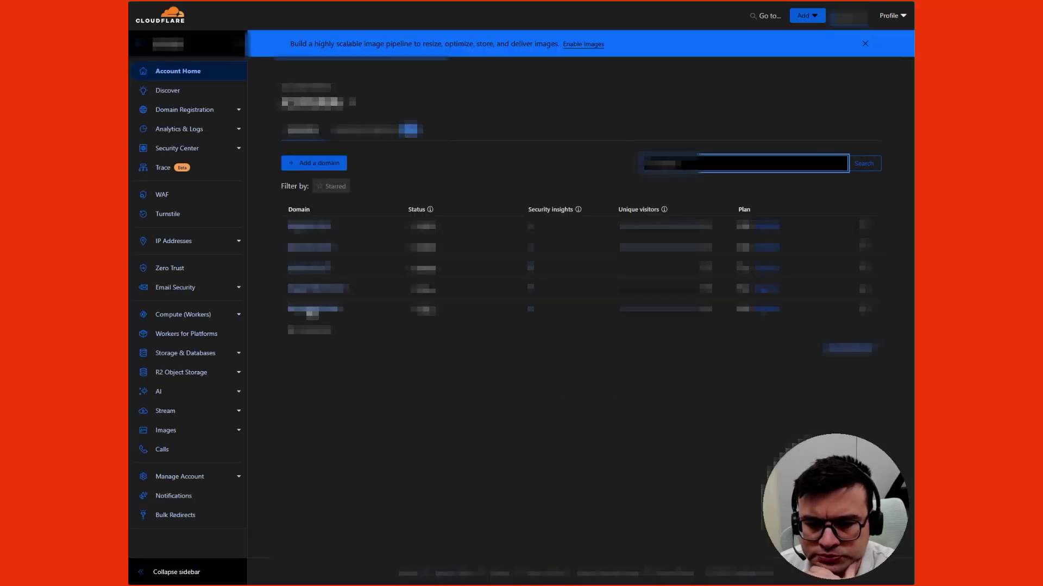
left_click(309, 275)
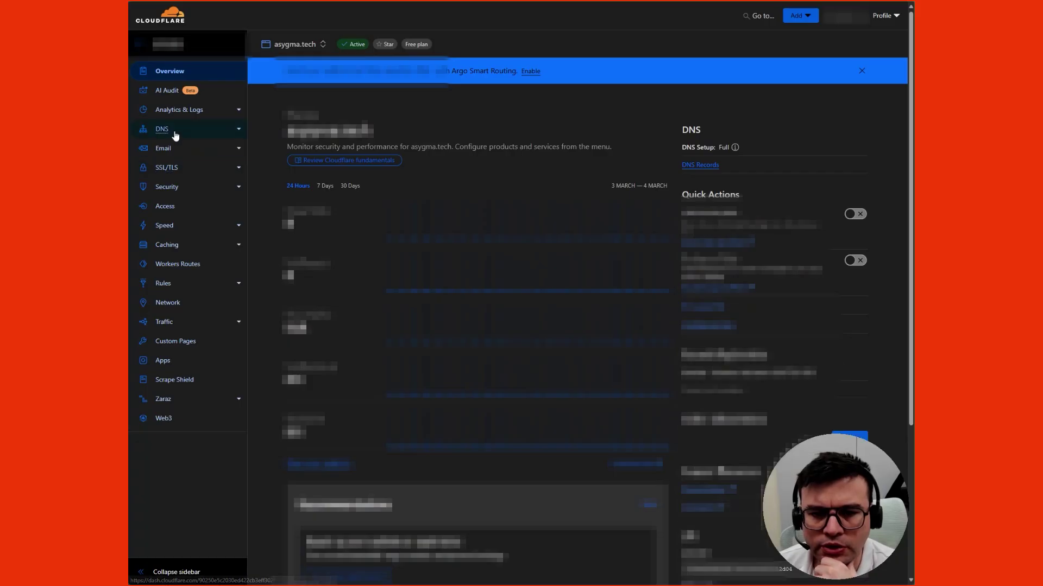
left_click(173, 132)
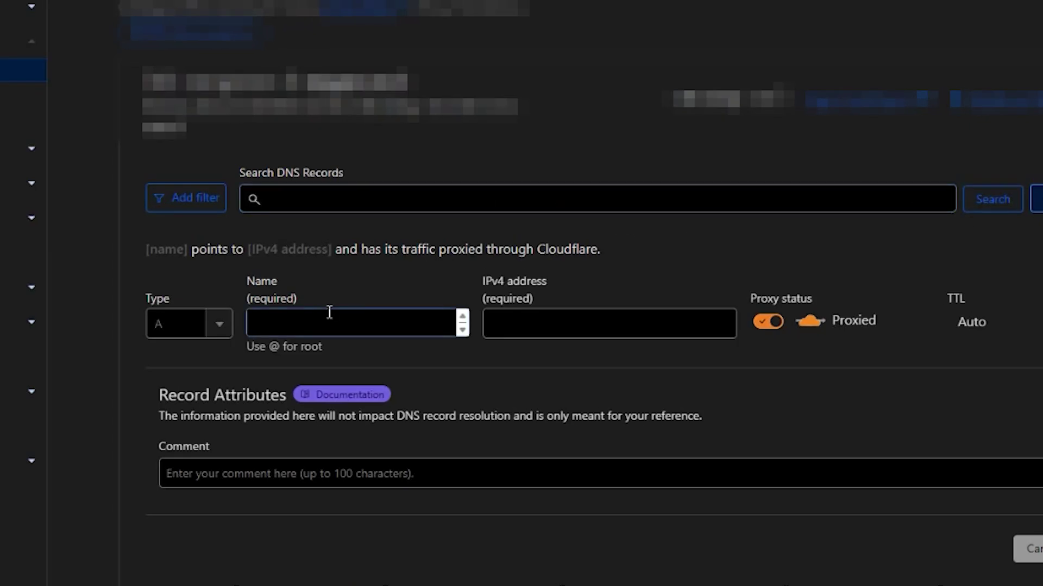
- Save a new type A record with a name, IPv4 1.1.1.1 and proxying set to DNS only
left_click(177, 322)
left_click(310, 323)
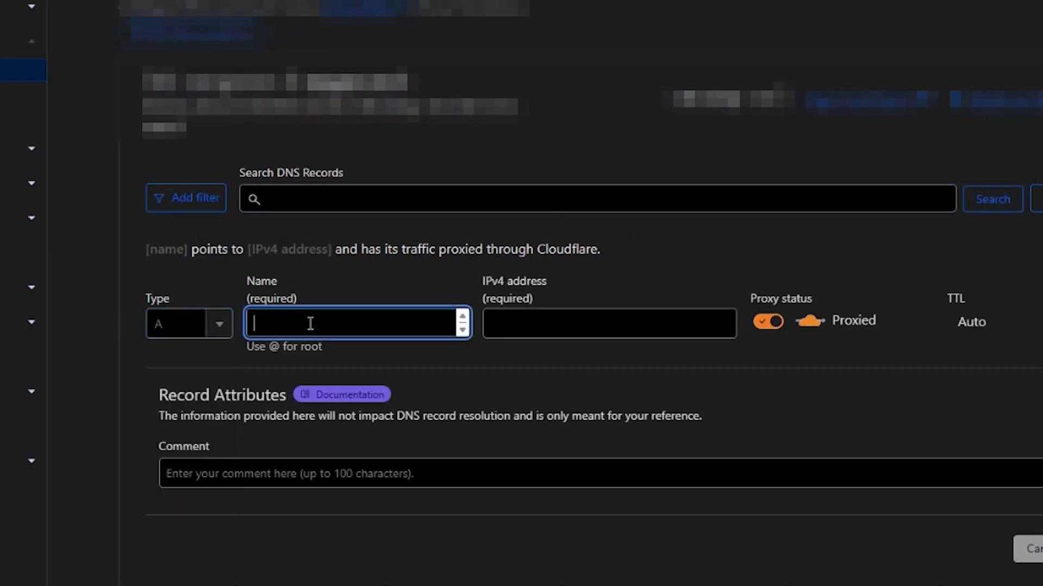
type("www")
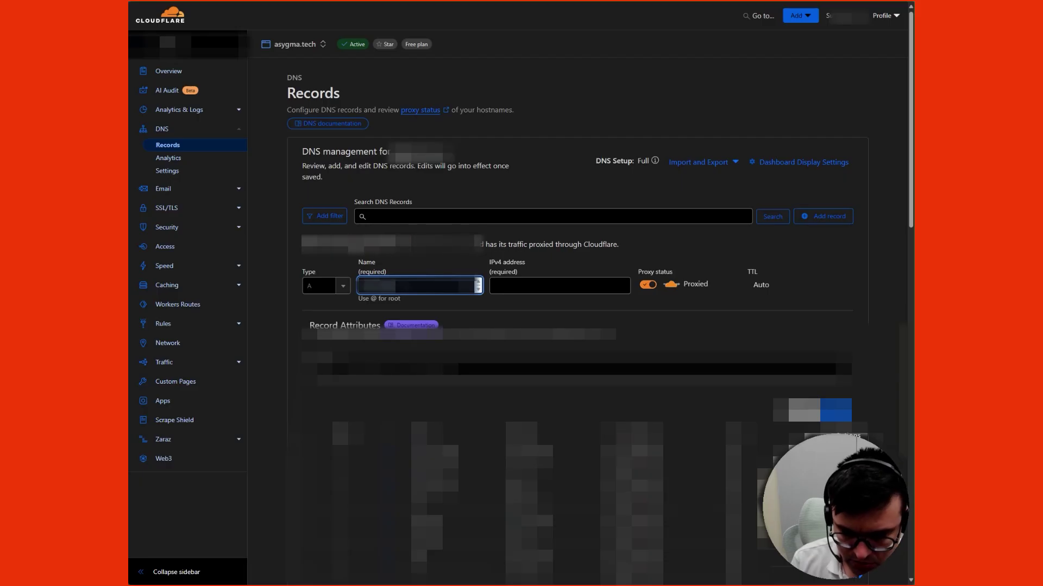
left_click(529, 283)
type("1.1.")
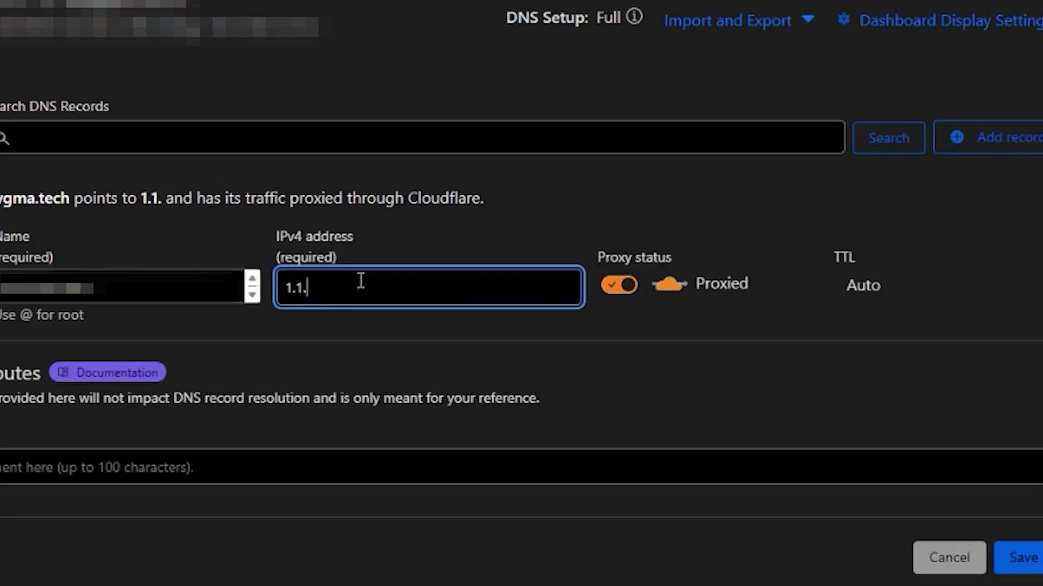
type("1.1")
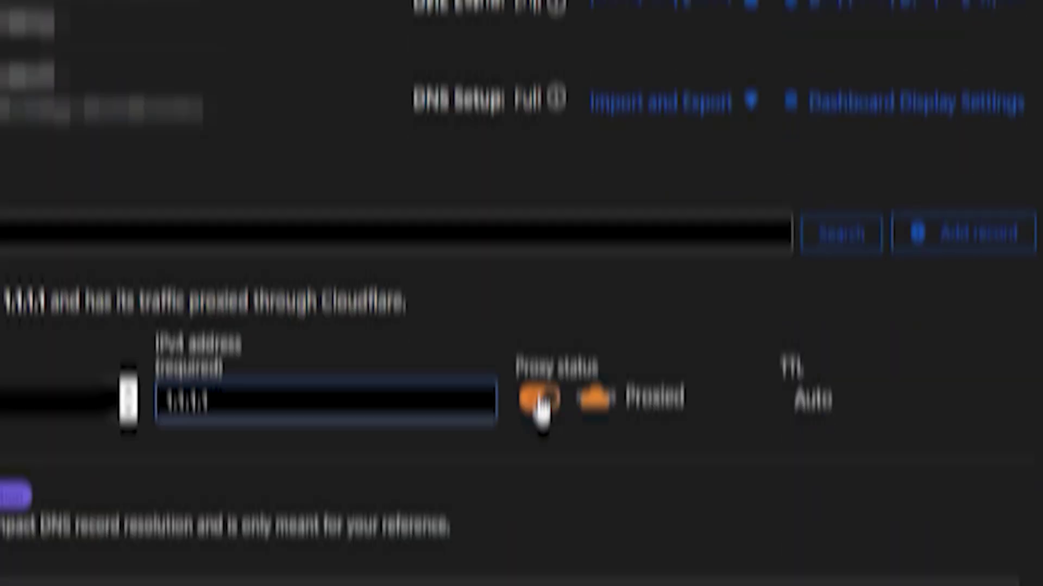
left_click(539, 402)
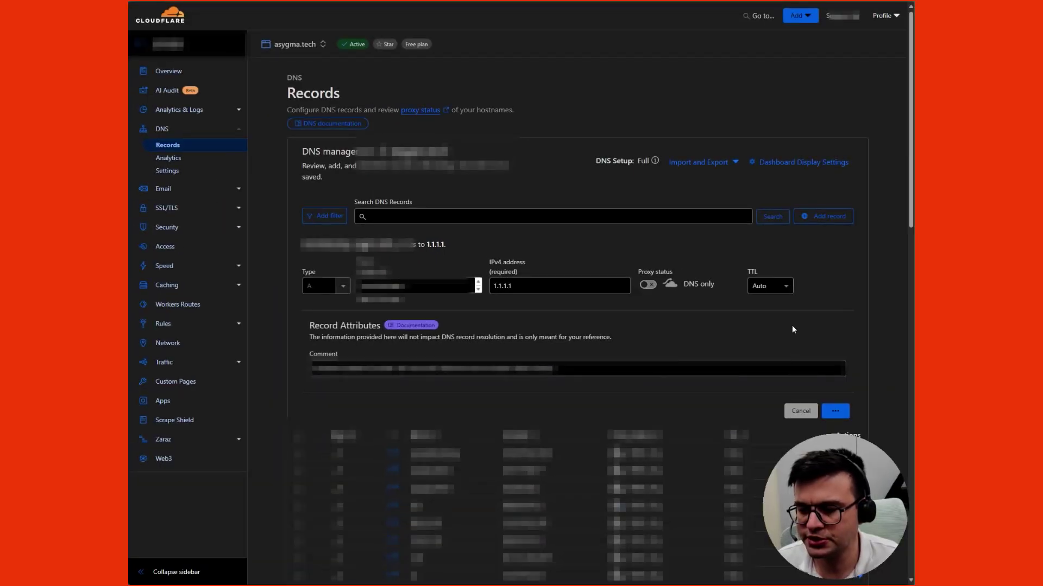
left_click(835, 410)
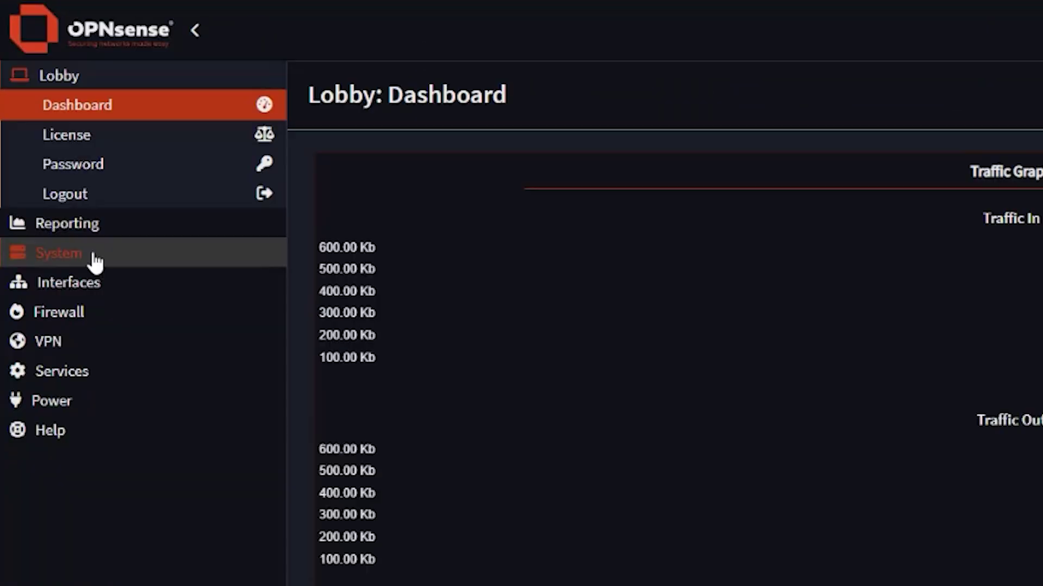
- Install the ddclient plugin from System > Firmware > Plugins
left_click(90, 254)
left_click(104, 231)
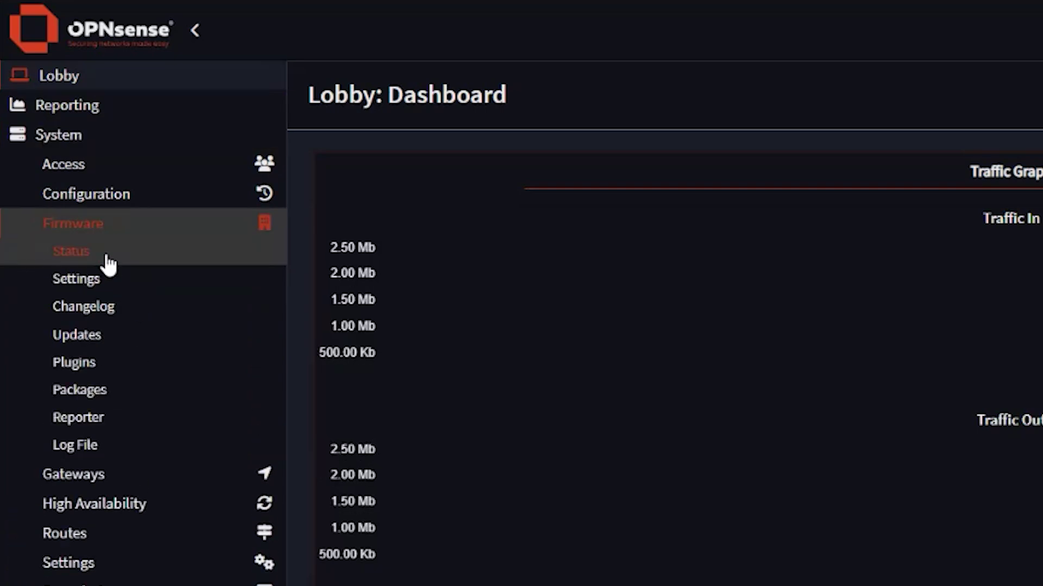
left_click(98, 361)
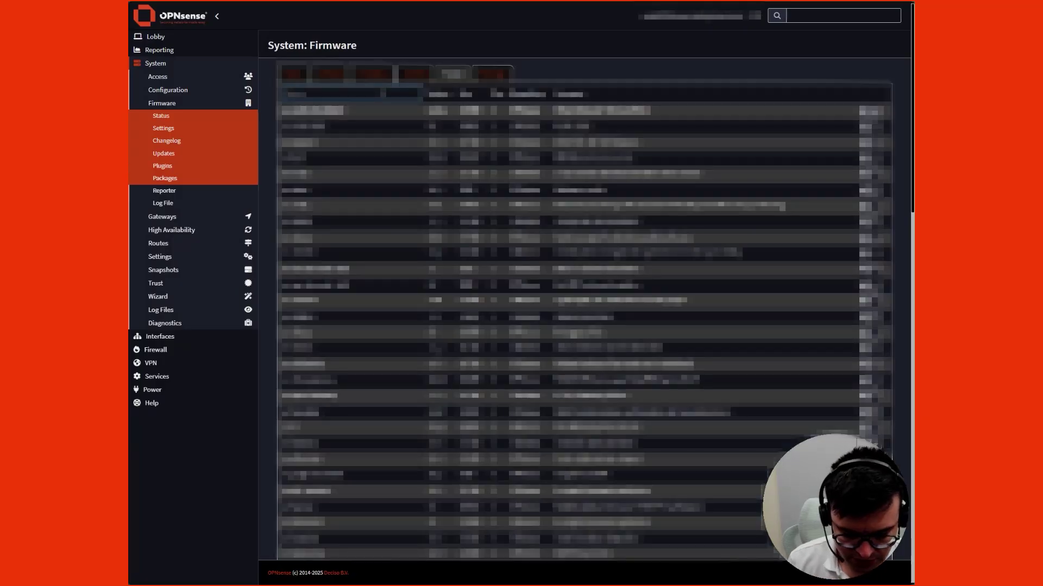
type("ddclient")
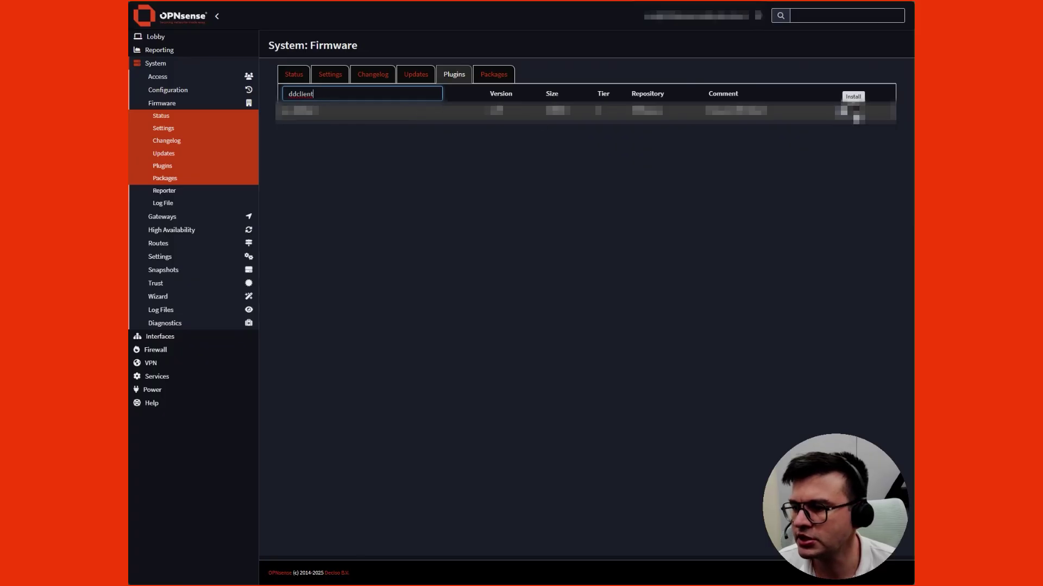
left_click(847, 112)
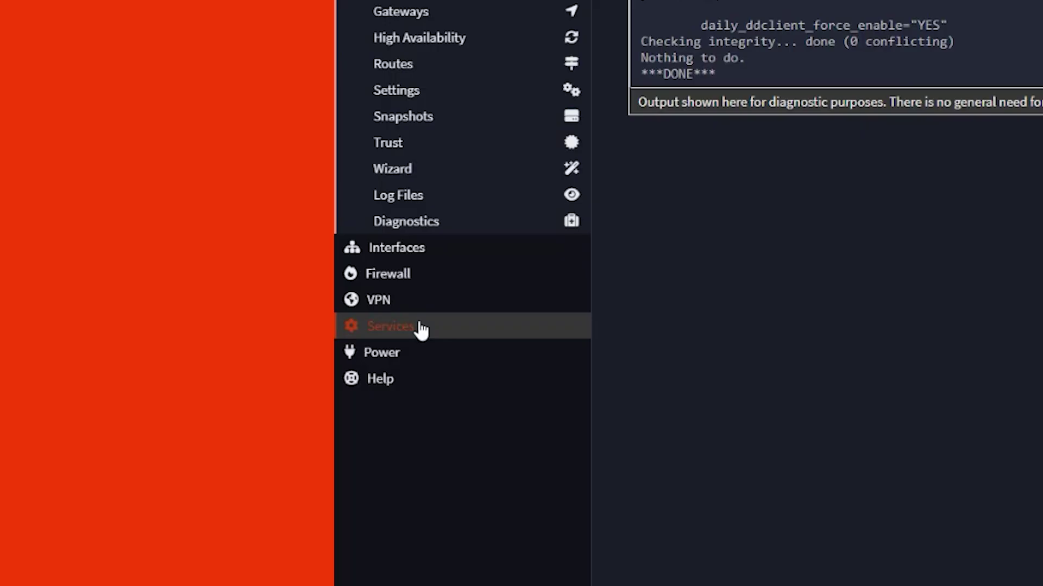
- Go to Services > Dynamic DNS > Settings
left_click(421, 328)
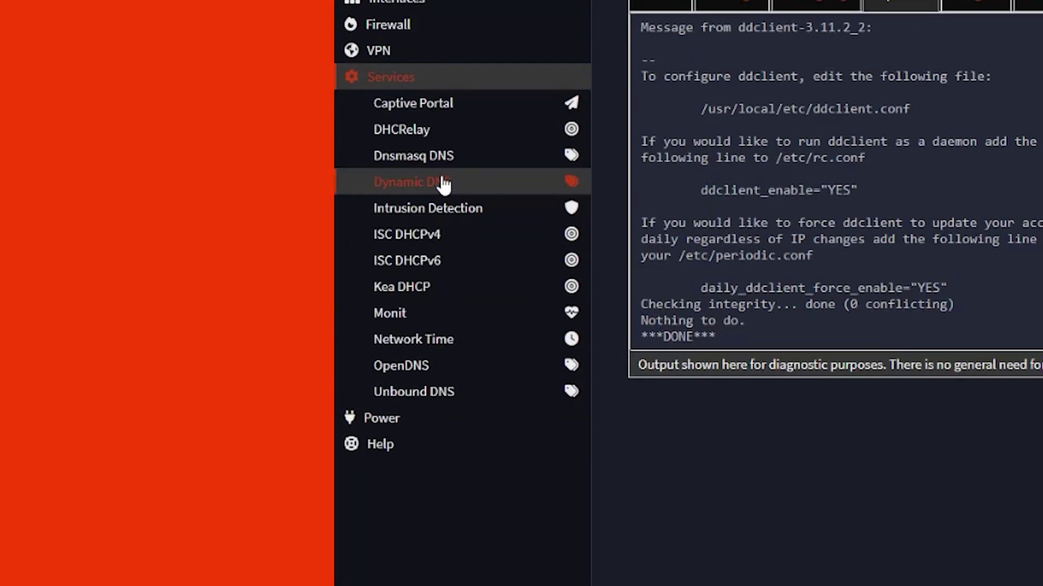
left_click(440, 184)
left_click(447, 211)
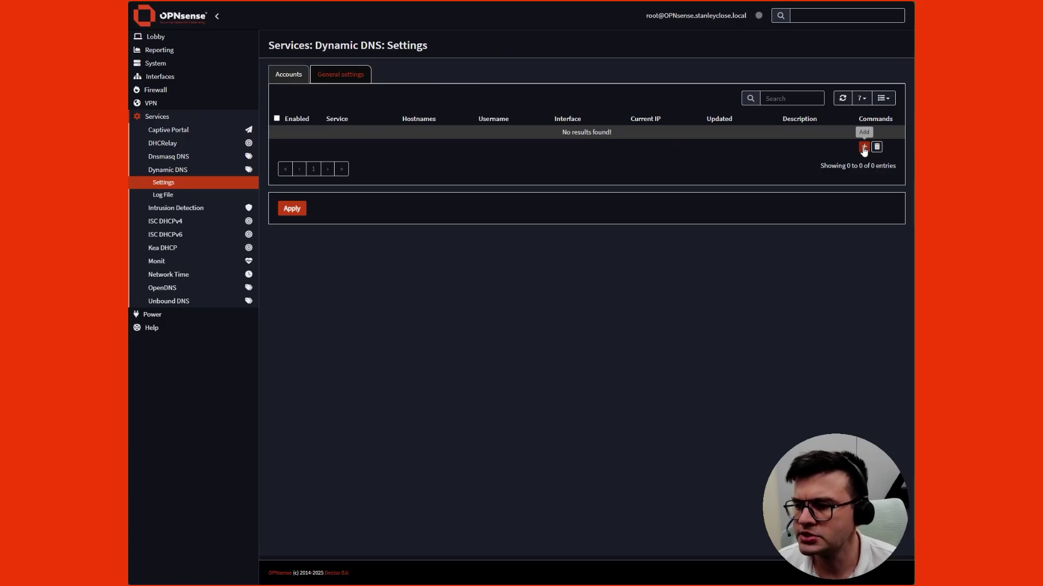
- Start a new account with a description, Cloudflare as service and the API token pasted as password
left_click(864, 148)
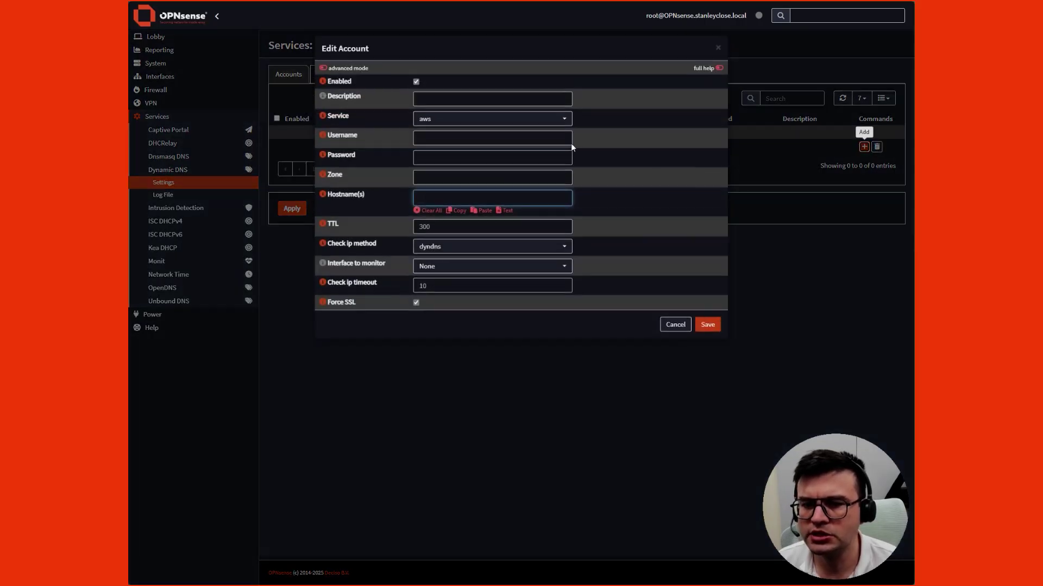
left_click(361, 133)
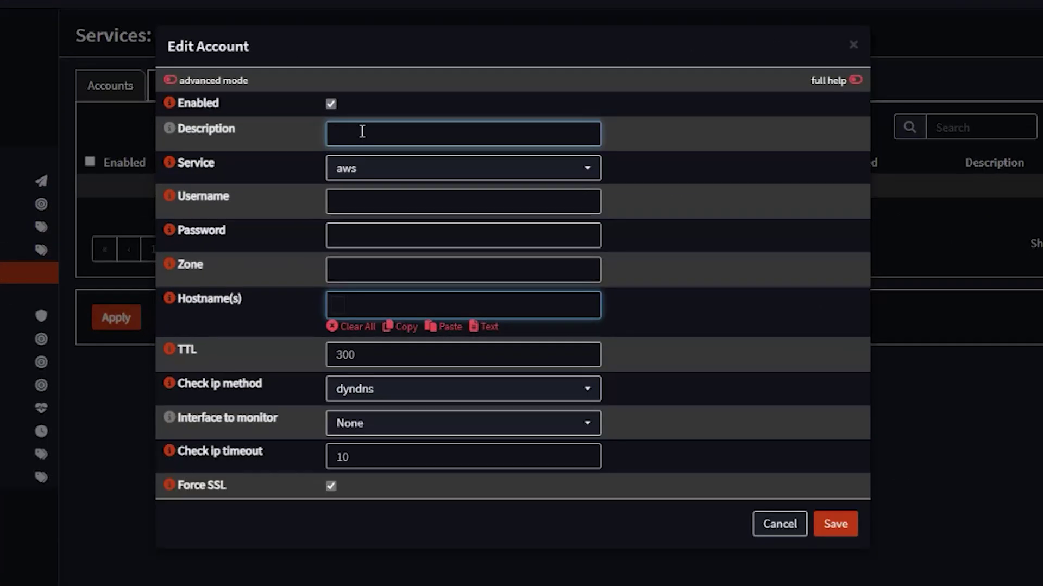
type("cloudflare")
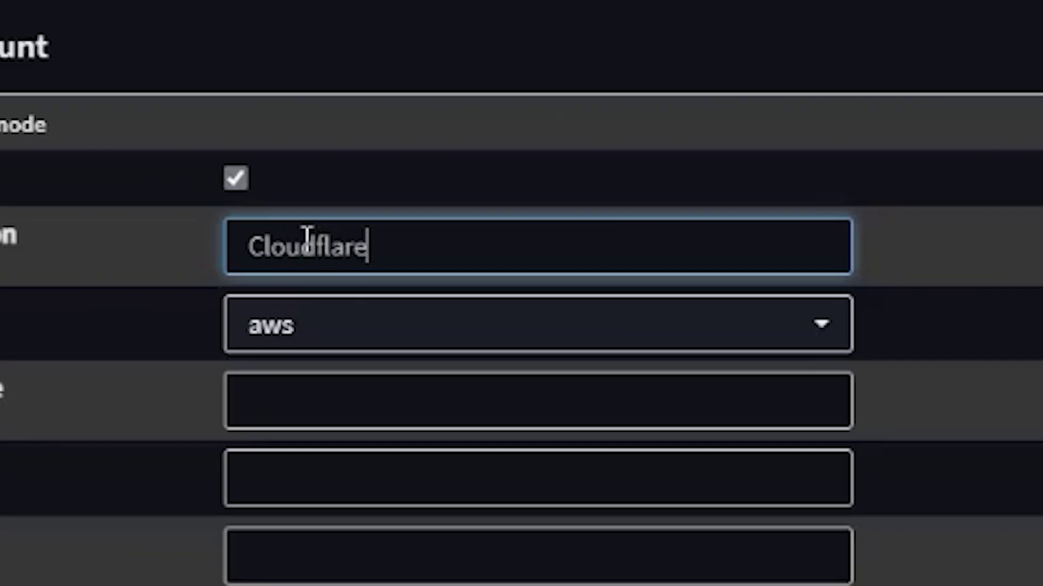
left_click(391, 326)
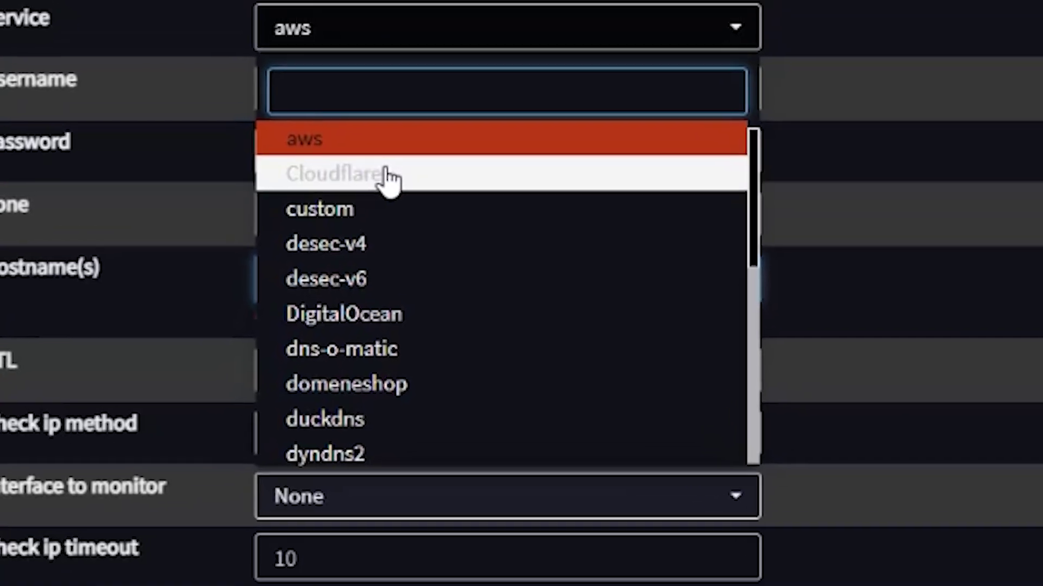
left_click(387, 155)
left_click(310, 146)
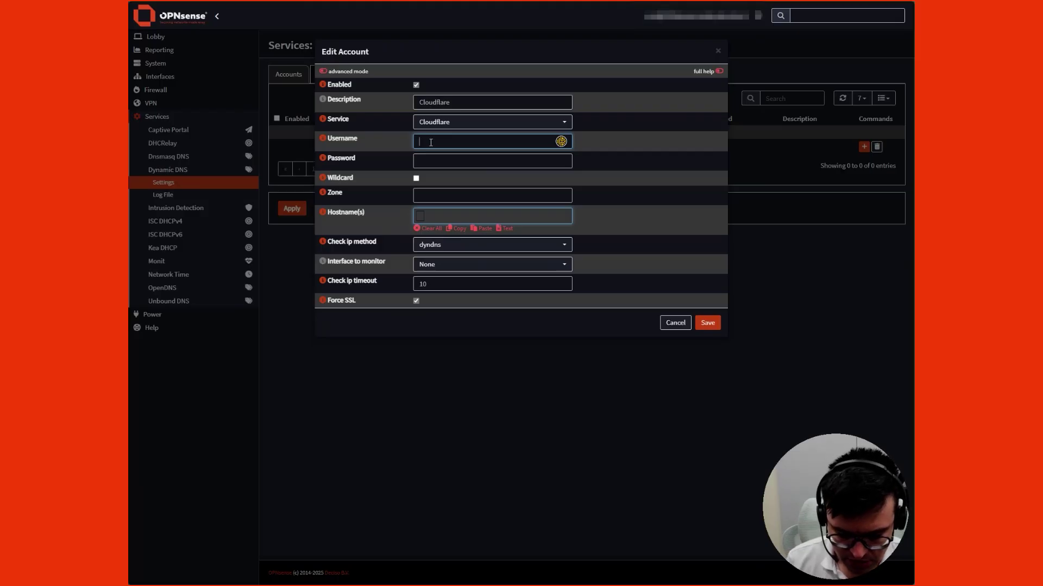
key("Tab")
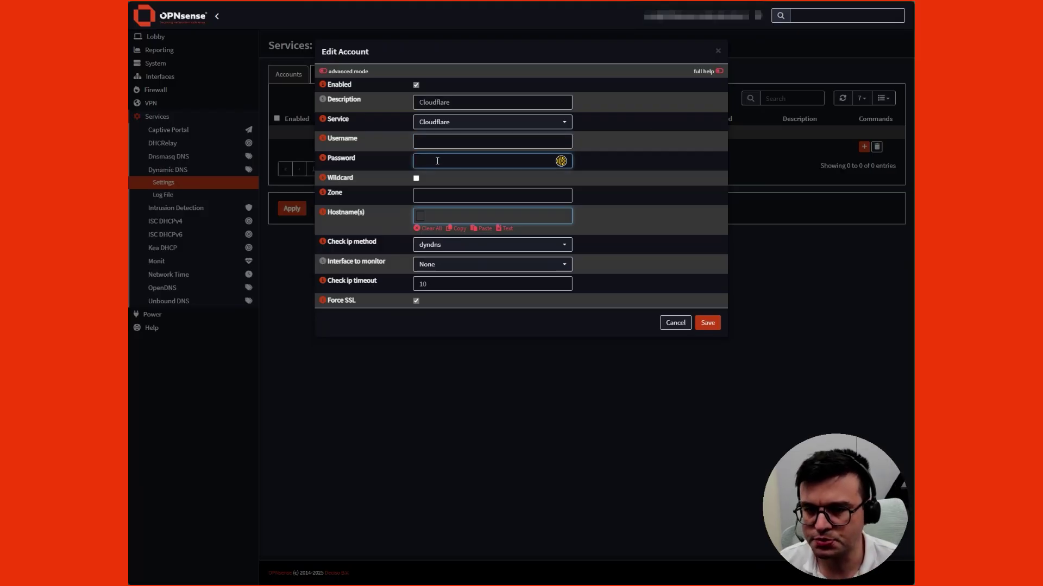
key("Tab")
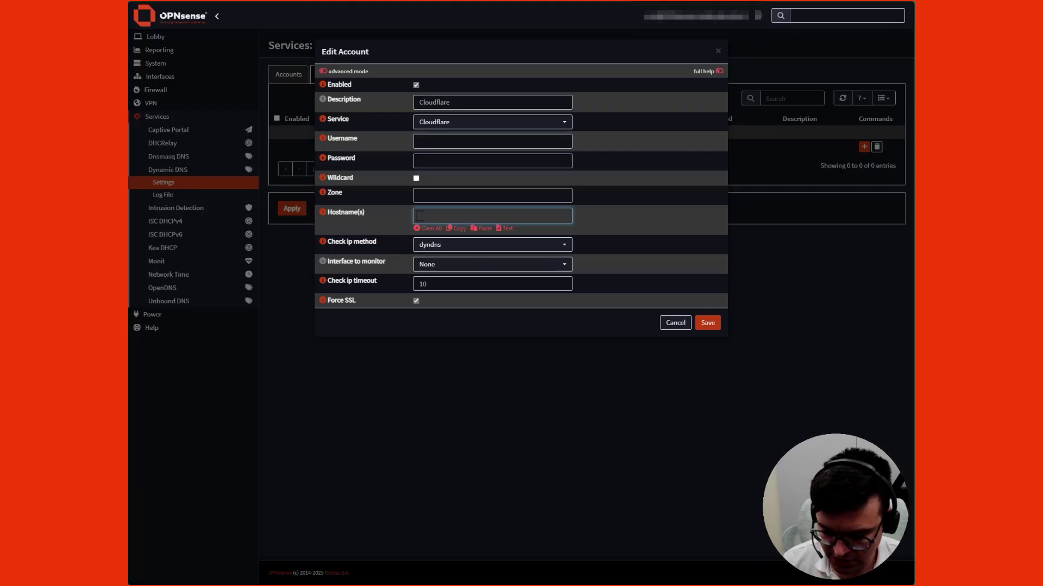
left_click(457, 161)
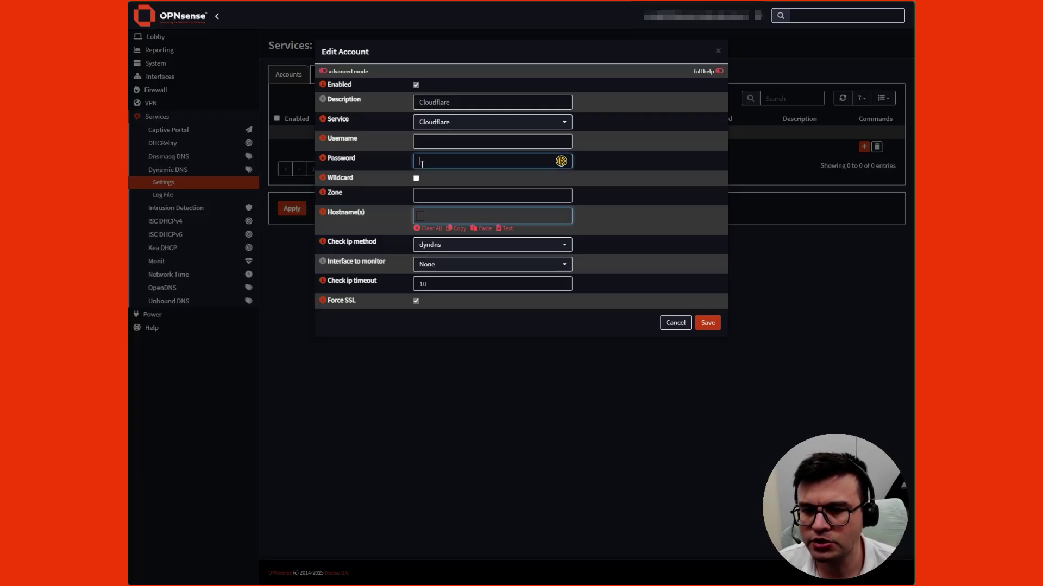
key("ctrl+v")
- Fill zone and hostname, use check-ip method Interface [IPv4] on WAN, and save the account
left_click(429, 194)
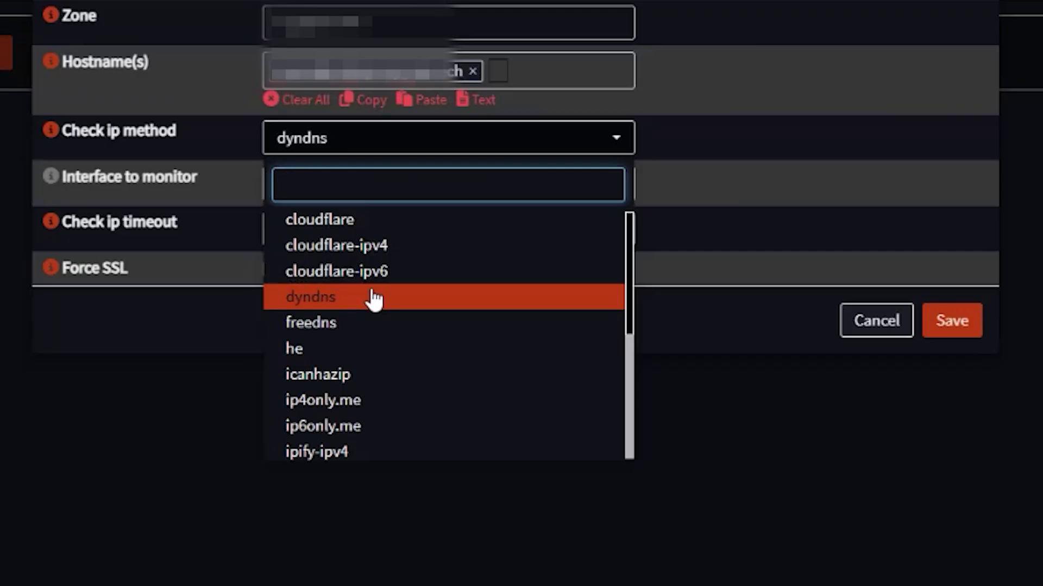
scroll(383, 342, "down", 3)
left_click(376, 426)
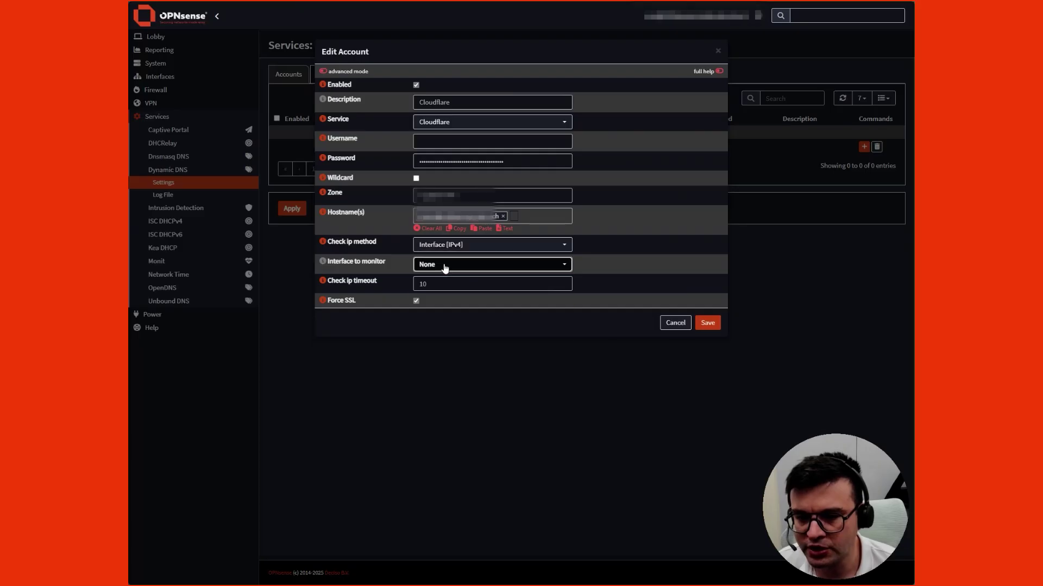
left_click(338, 194)
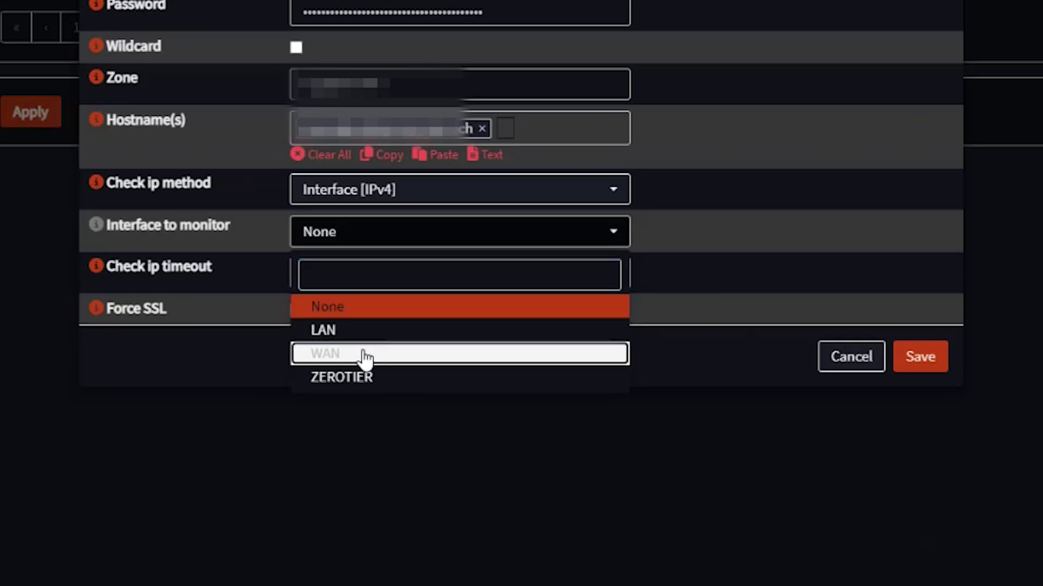
left_click(365, 355)
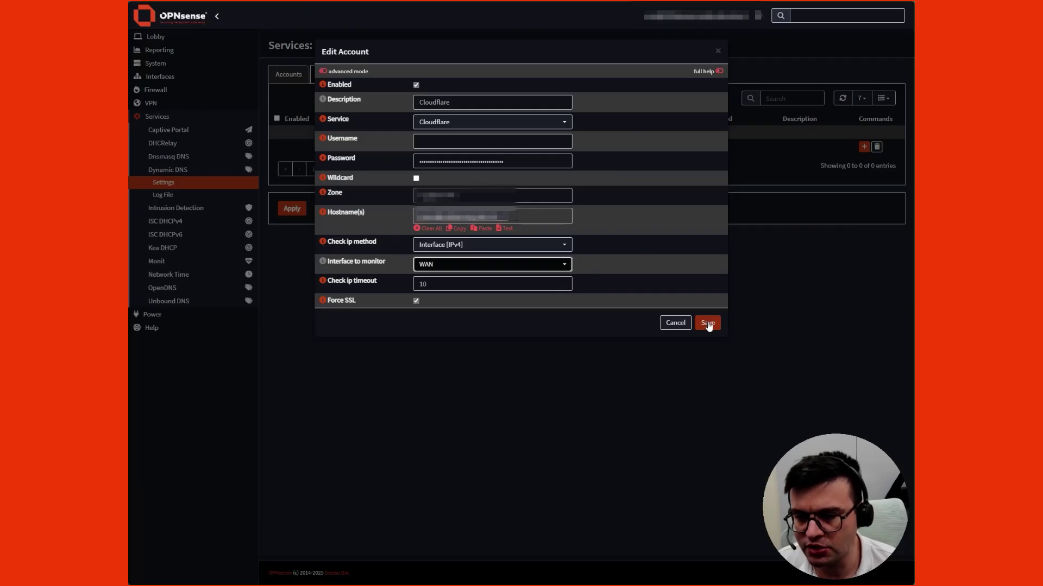
left_click(708, 324)
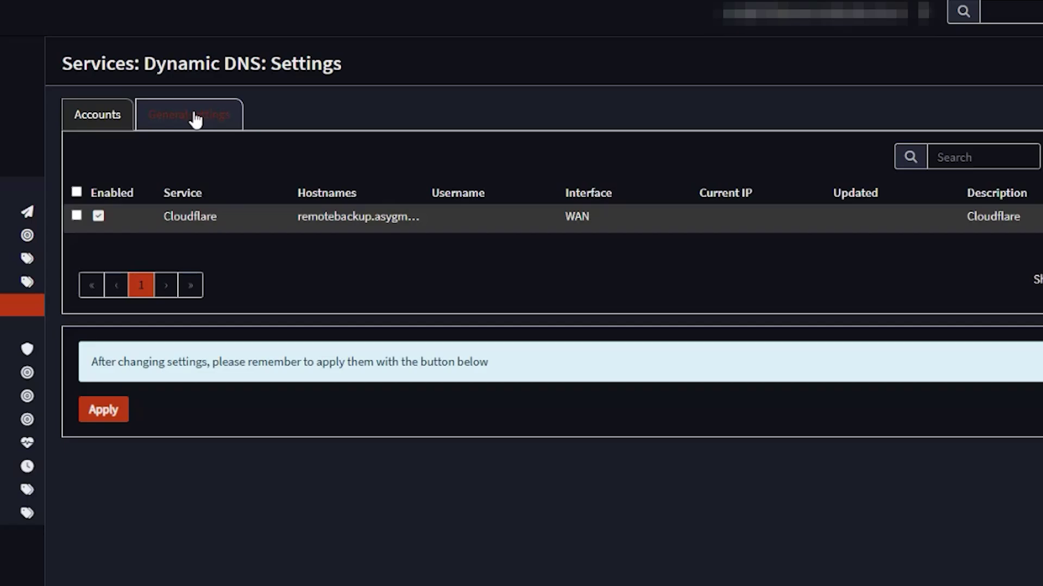
- Enable Dynamic DNS with the ddclient backend in General settings and return to Accounts
left_click(195, 119)
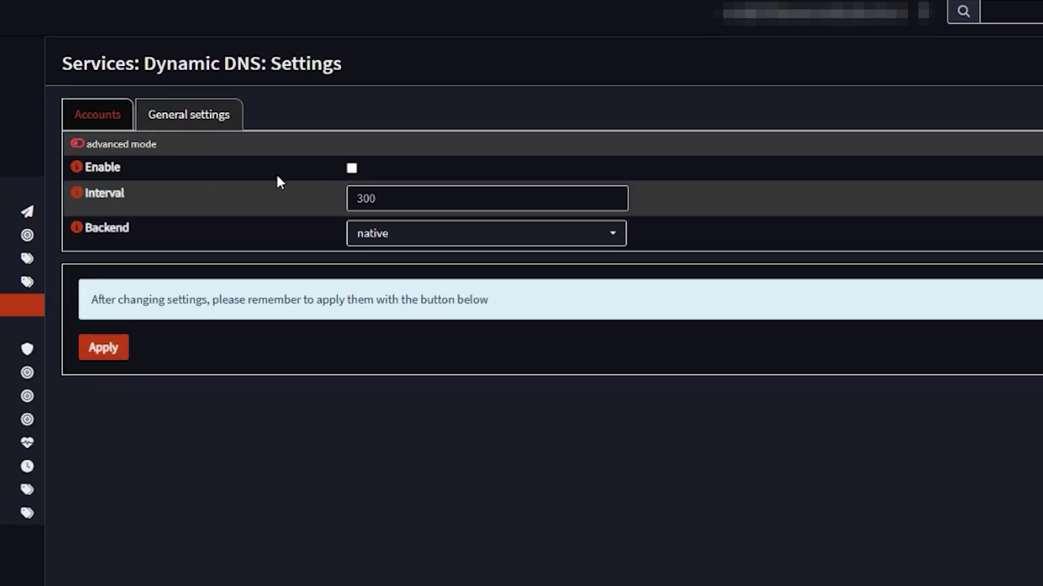
left_click(351, 168)
left_click(389, 234)
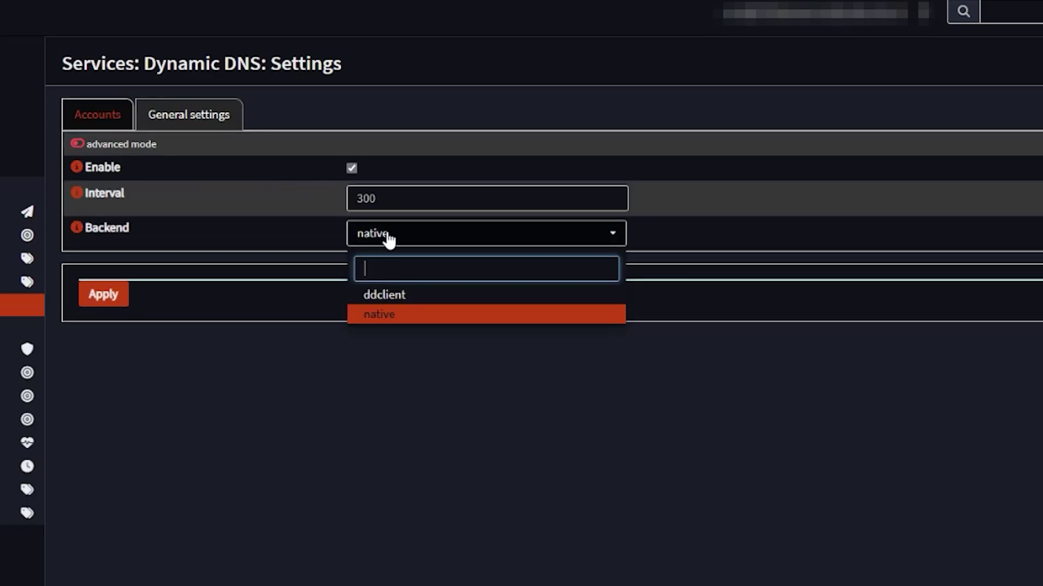
left_click(401, 297)
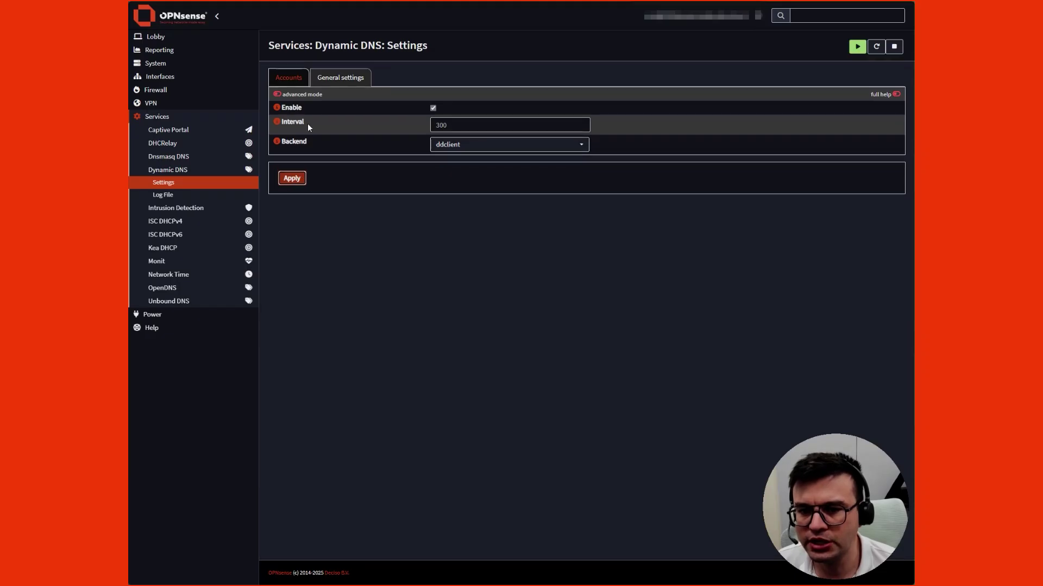
left_click(298, 79)
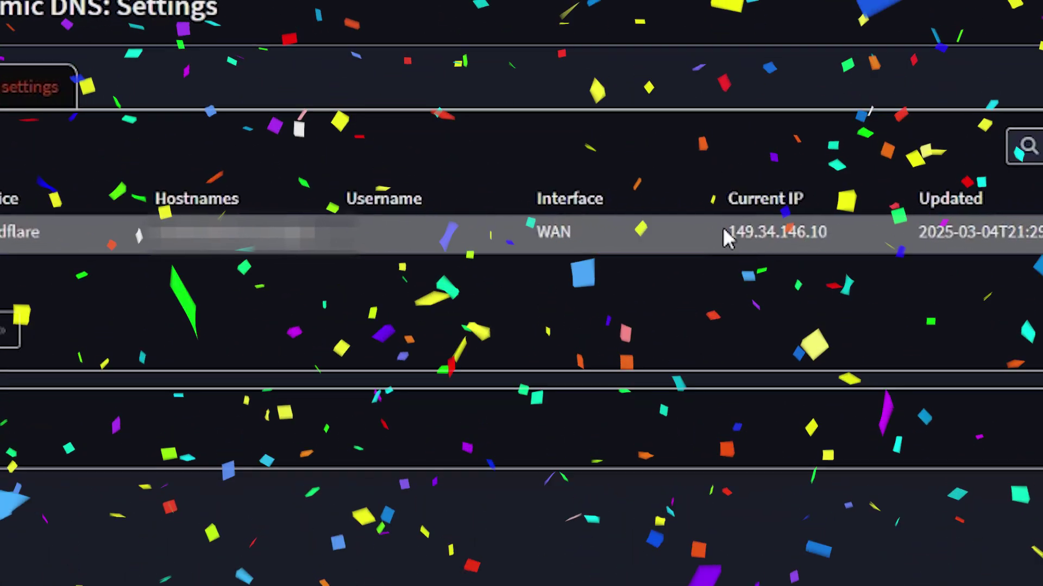
left_click_drag(626, 134, 674, 134)
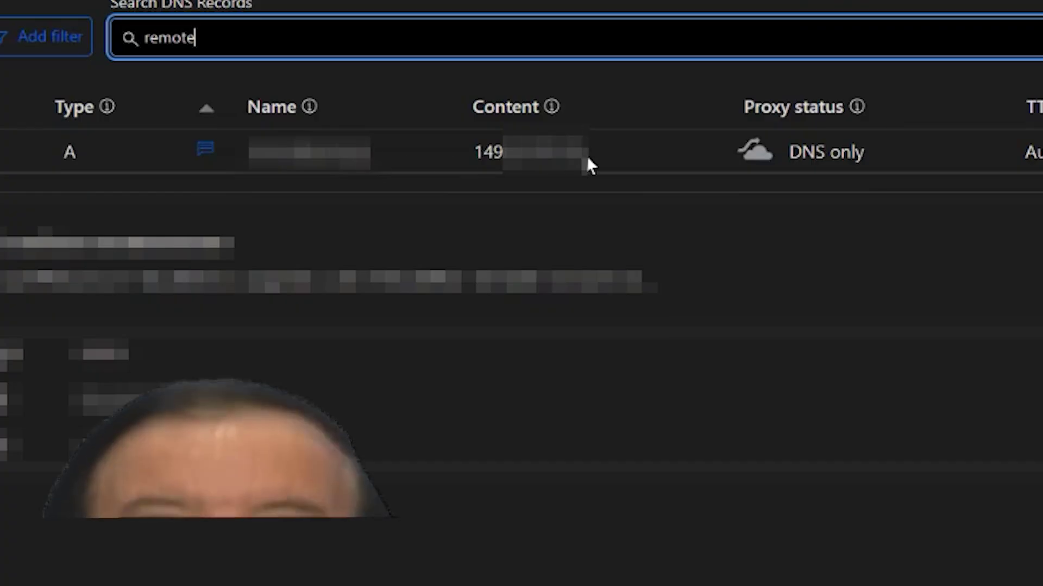
- Highlight the remote A record's Content to confirm it now holds the new 149.x WAN IP
left_click_drag(585, 153, 479, 161)
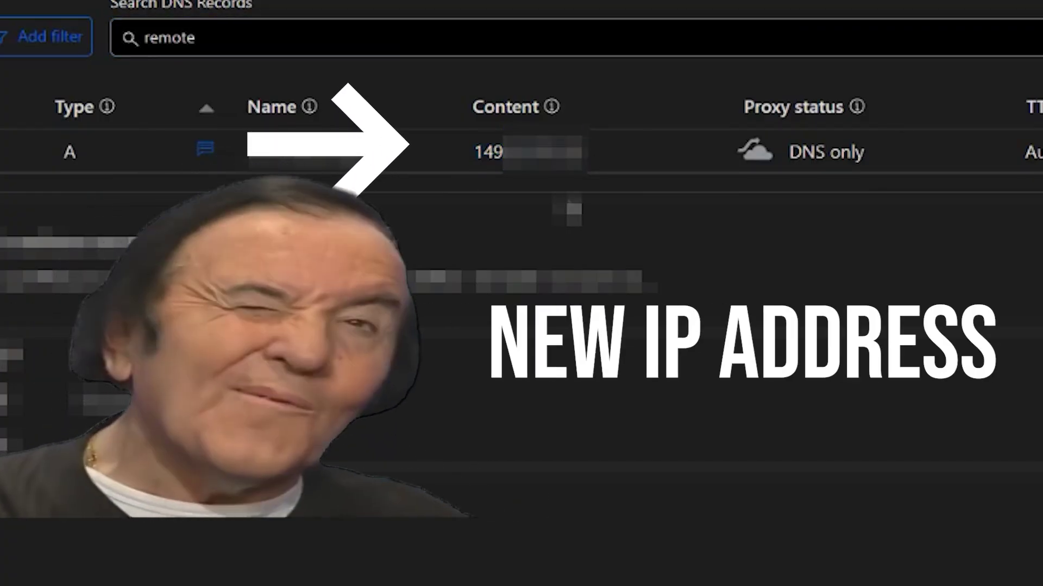